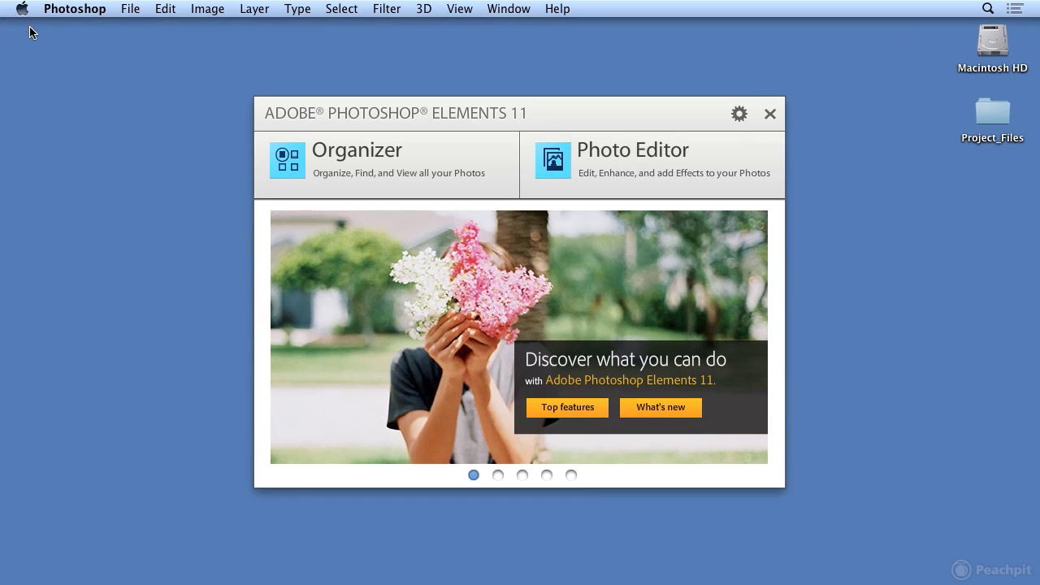
Return to the Elements 11 welcome screen and launch the Photo Editor with the jester photo
click(49, 126)
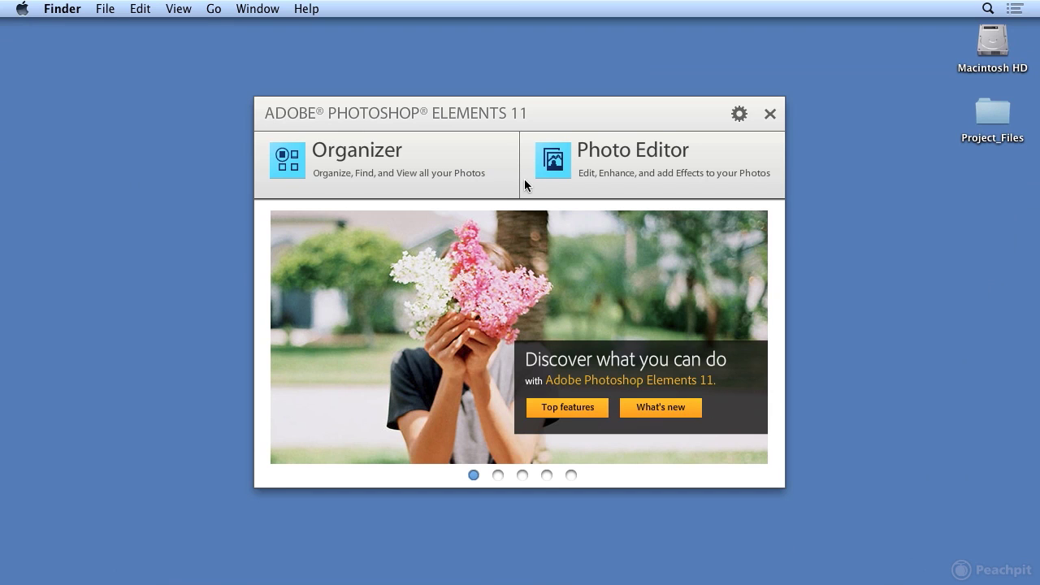
click(559, 112)
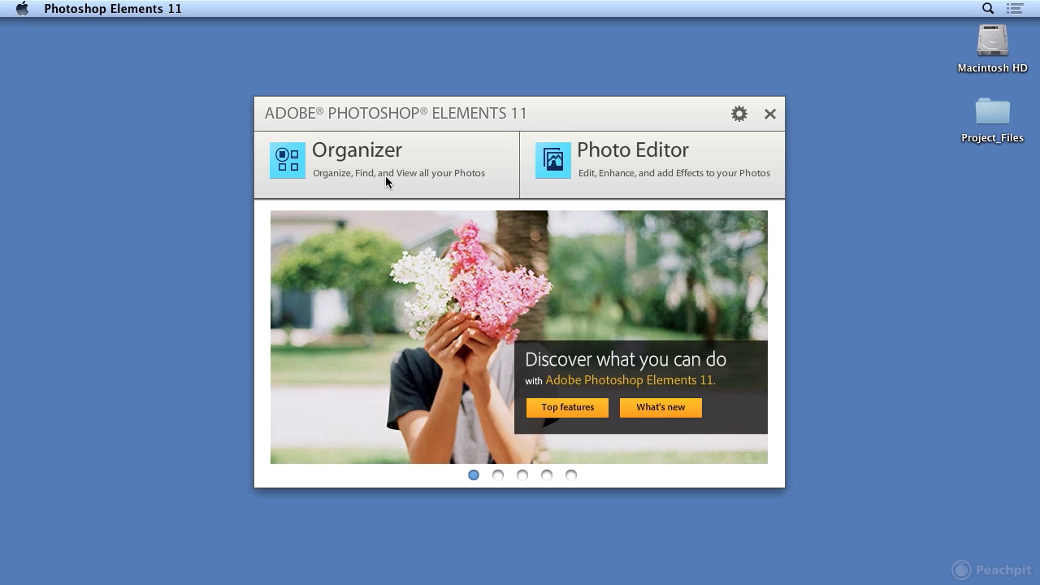
click(581, 155)
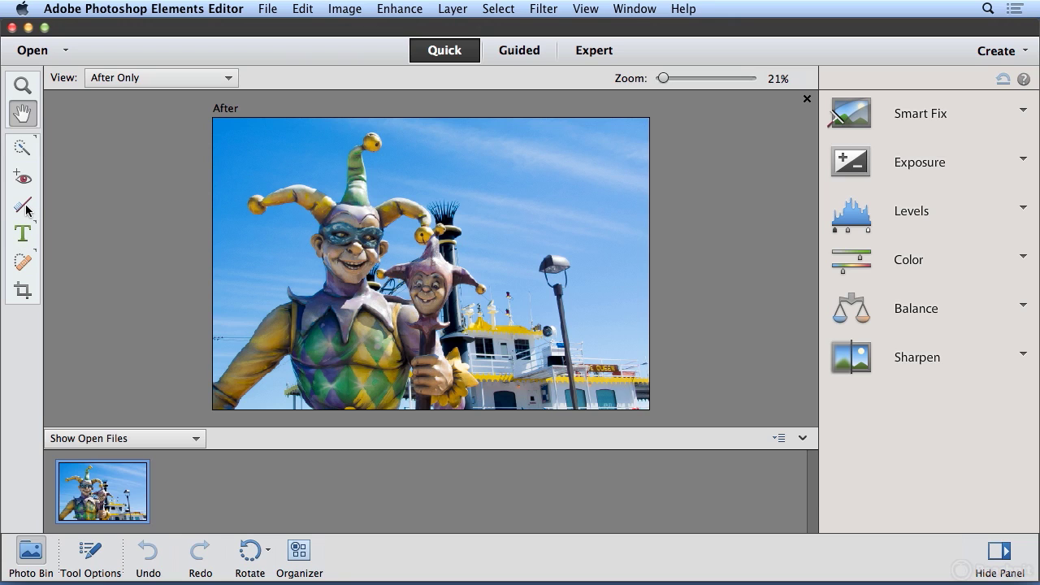
Select the Whiten Teeth tool, sized at 13 px, in Quick mode
click(27, 210)
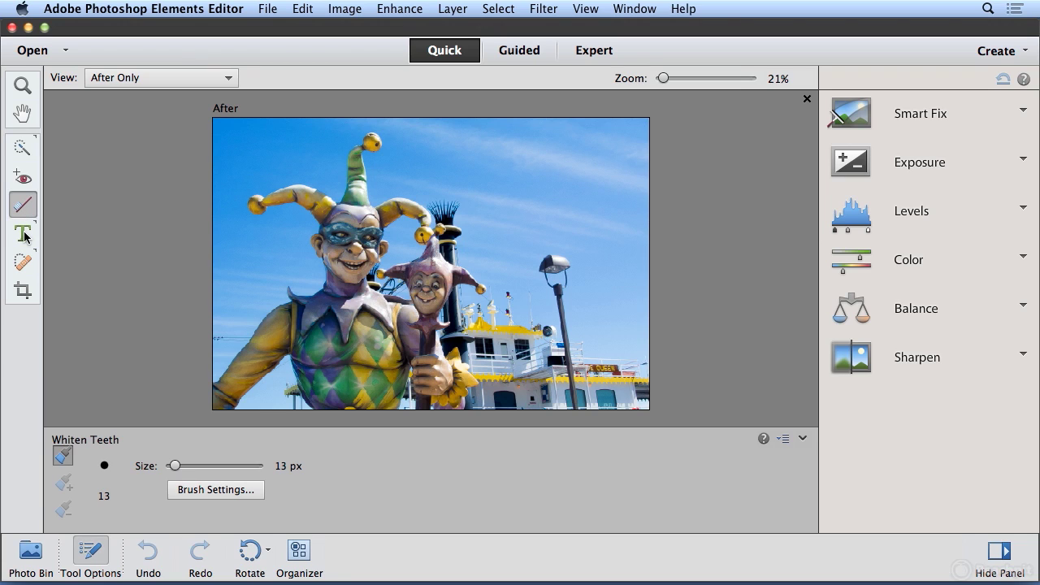
Switch the jester photo from Guided mode to the Expert workspace
click(519, 51)
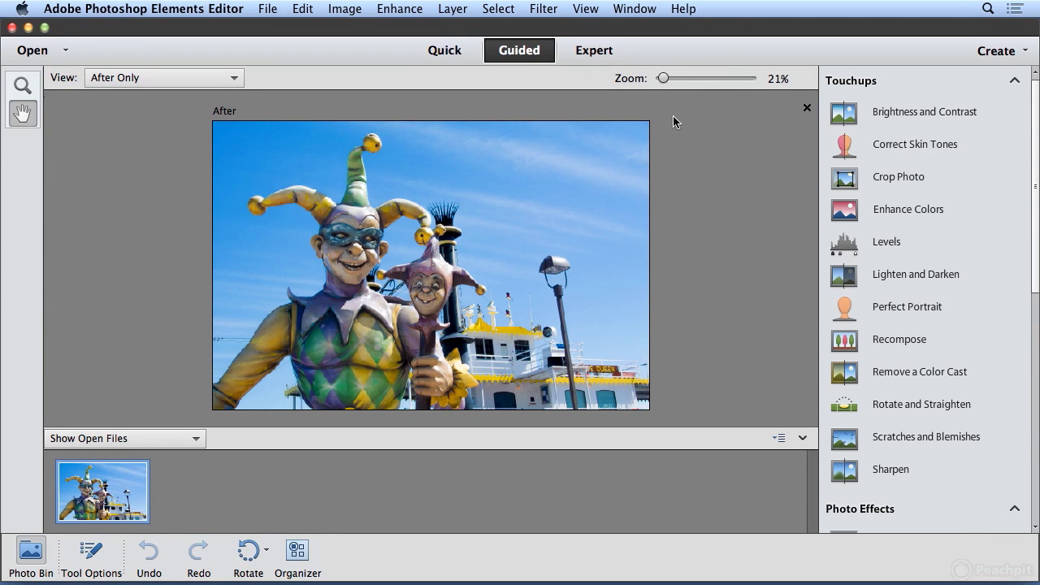
click(593, 50)
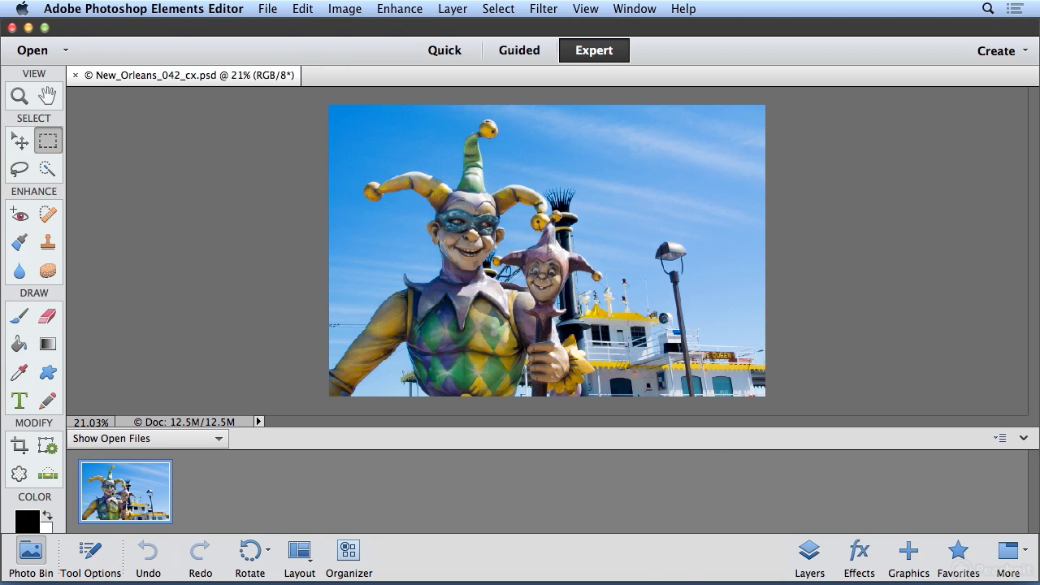
mouse_move(703, 568)
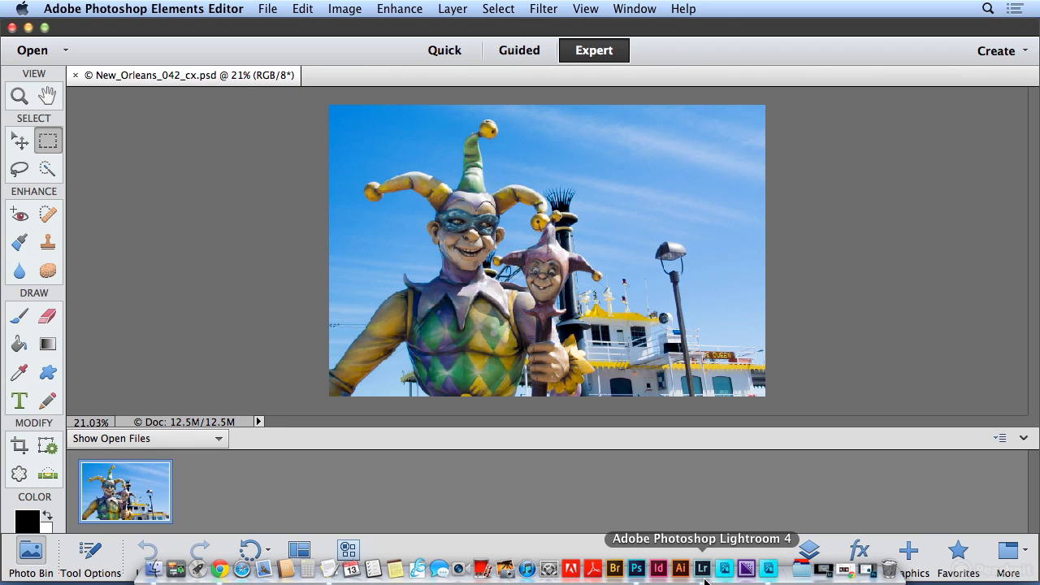
Switch to Lightroom 4 and select the white balconied hotel photo in the New Orleans catalog
click(703, 578)
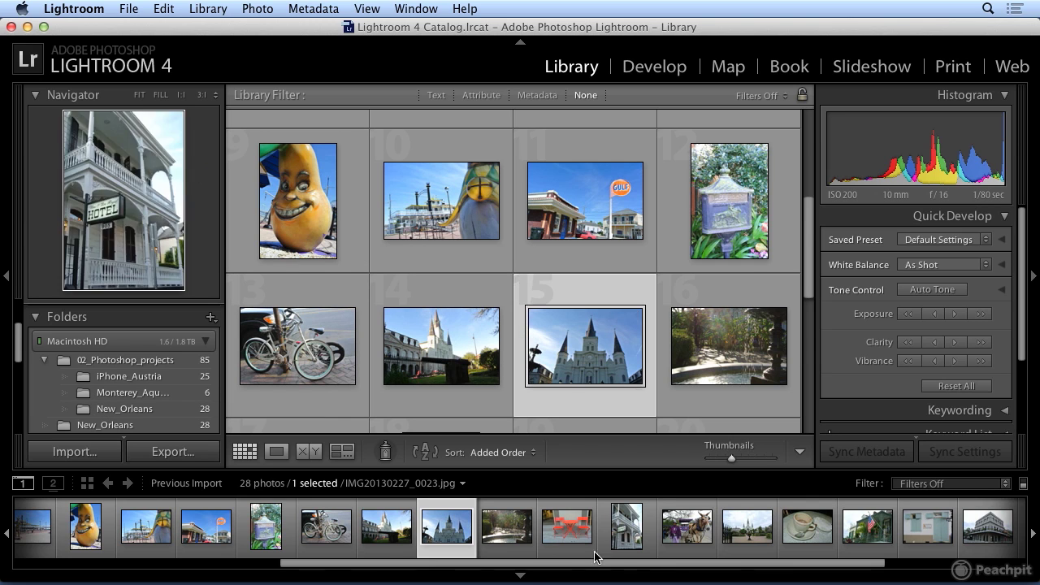
click(591, 538)
click(624, 540)
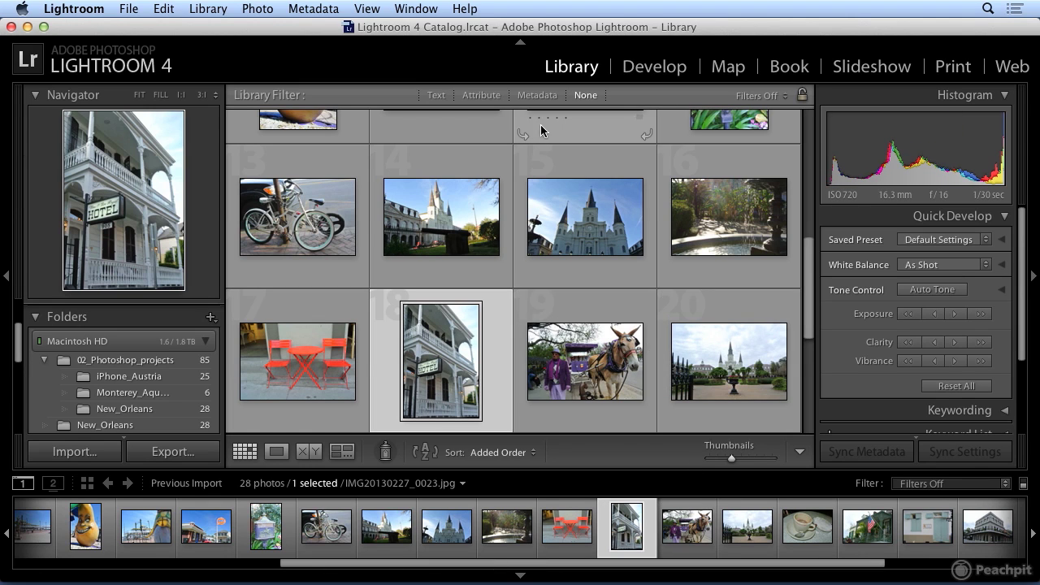
Open the Map module and pan the satellite view around Carmel, California
click(716, 70)
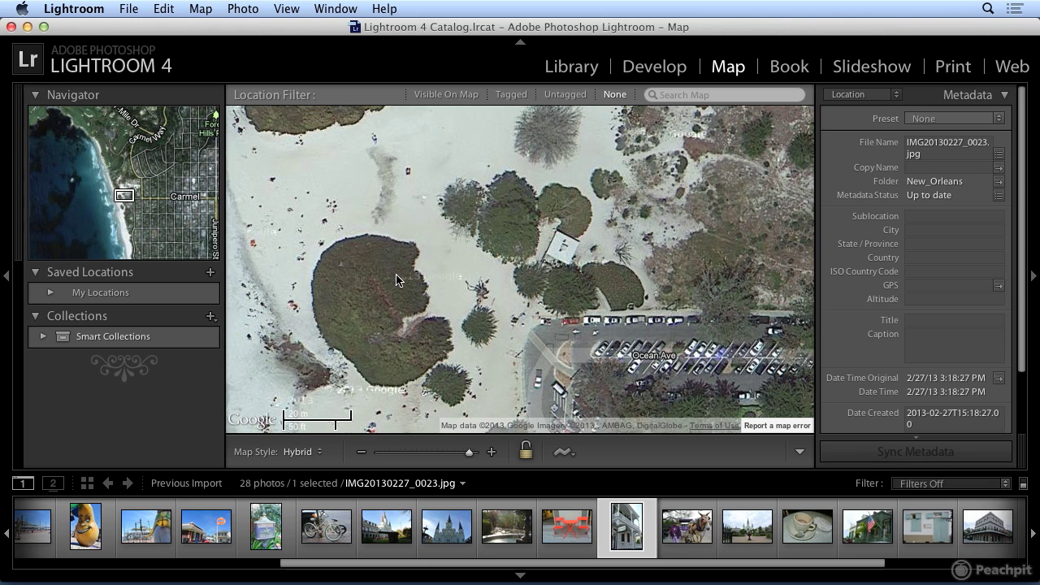
drag(357, 296, 559, 263)
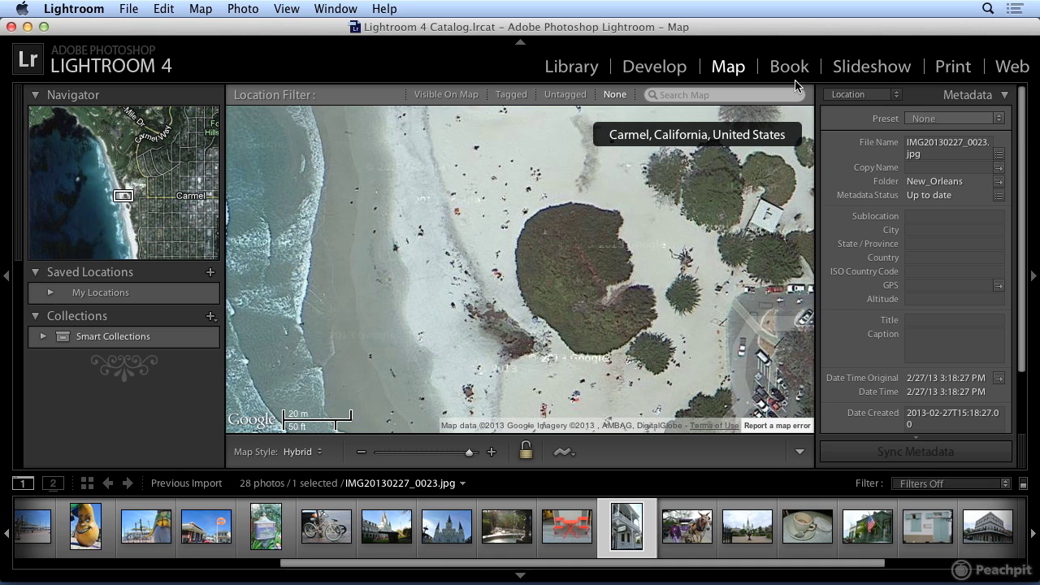
mouse_move(649, 569)
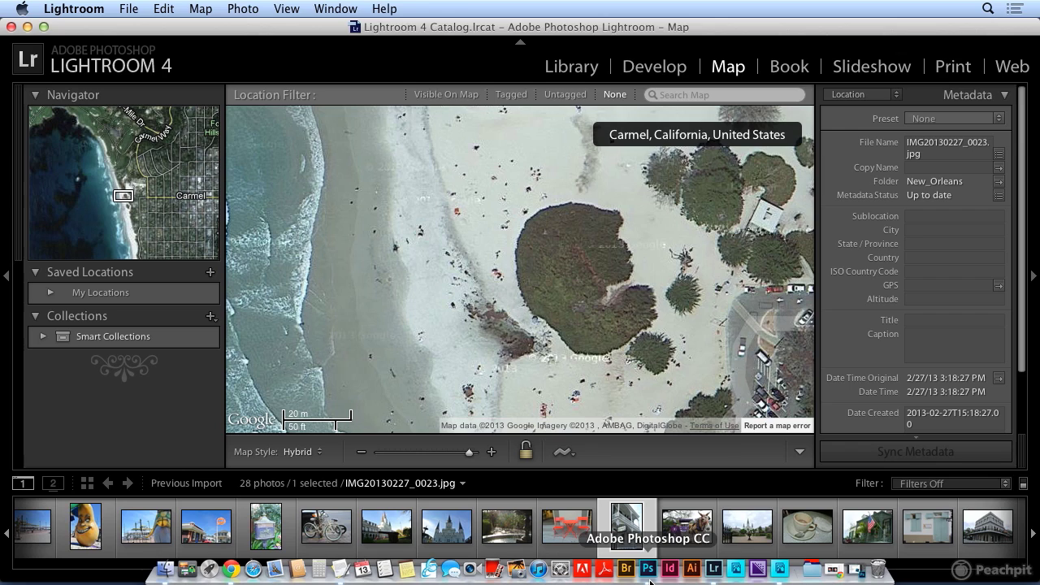
Switch to Photoshop CC and browse the Filter and 3D menus for Photoshop_family
click(648, 573)
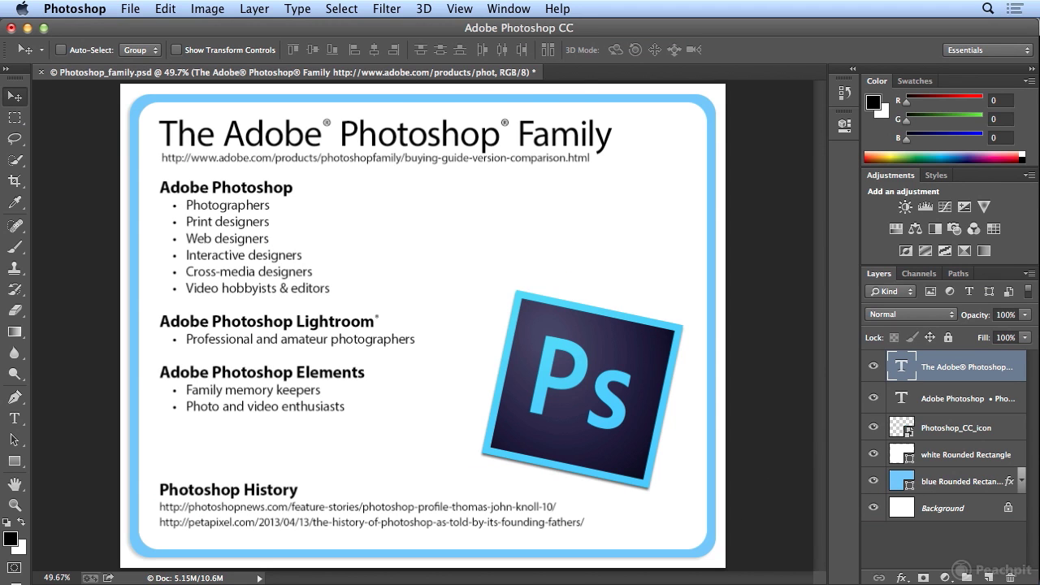
click(397, 11)
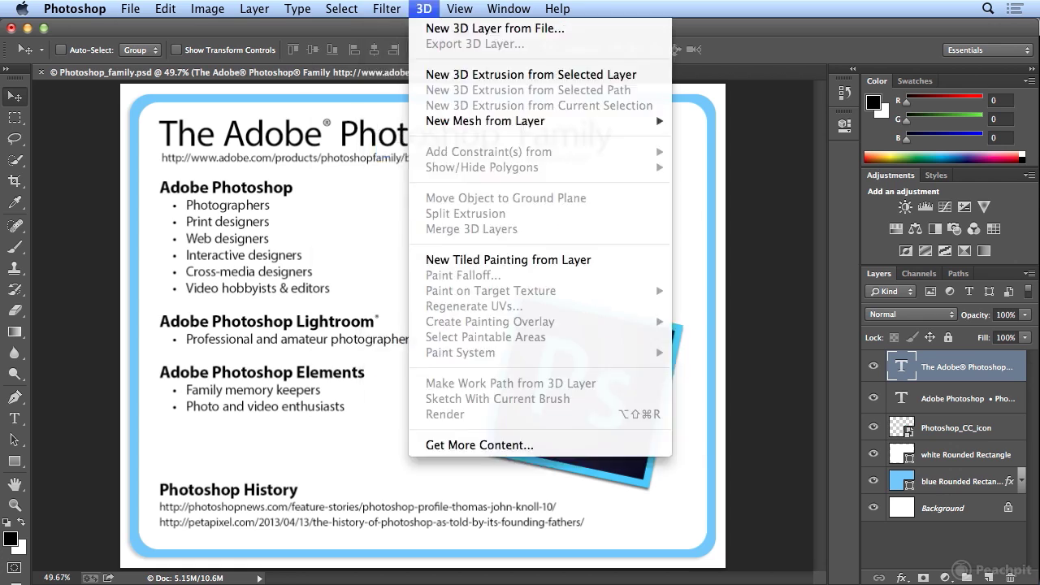
Dismiss the 3D menu unused and show the Type menu commands
click(358, 105)
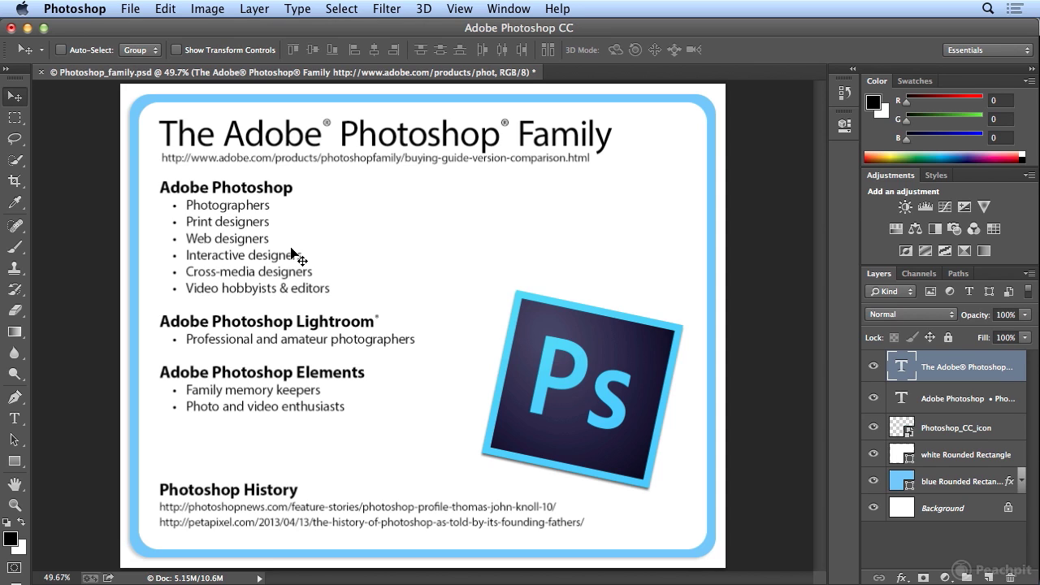
click(314, 9)
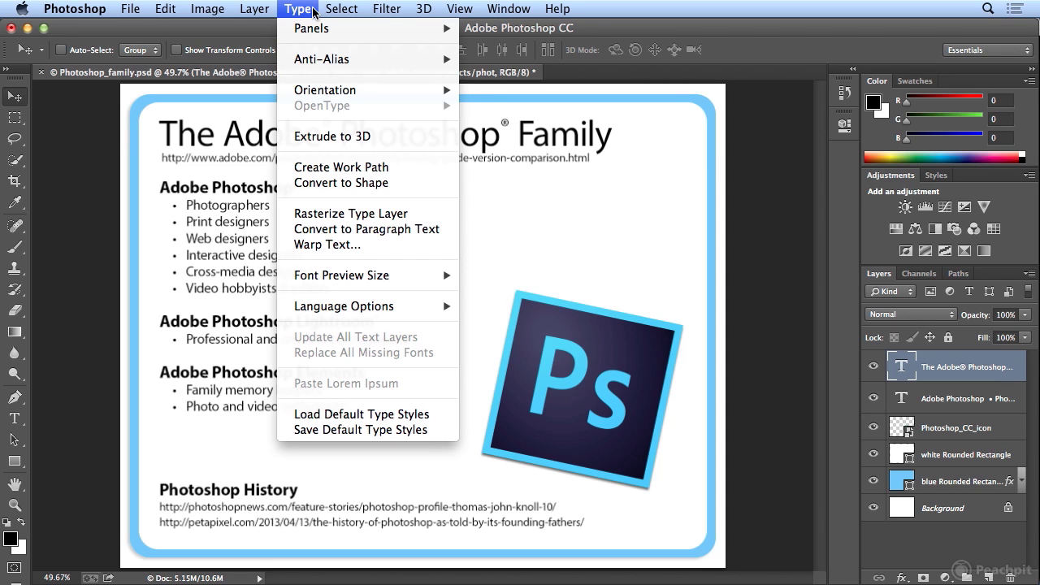
Close the Type menu without applying any command
click(313, 9)
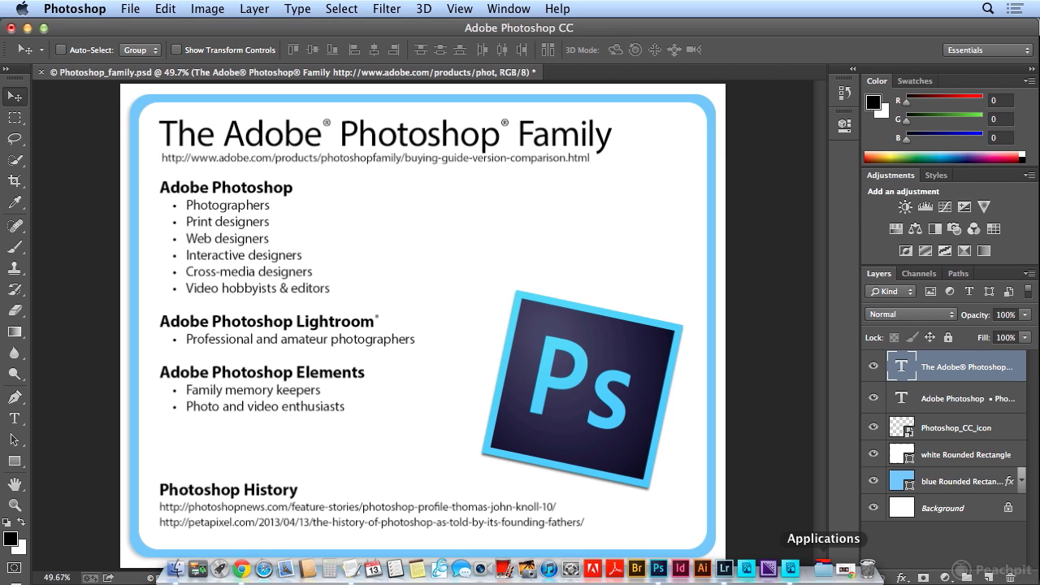
Bring up Chrome and scroll the Knoll profile down to the Photoshop 1.0 splash screen
click(849, 582)
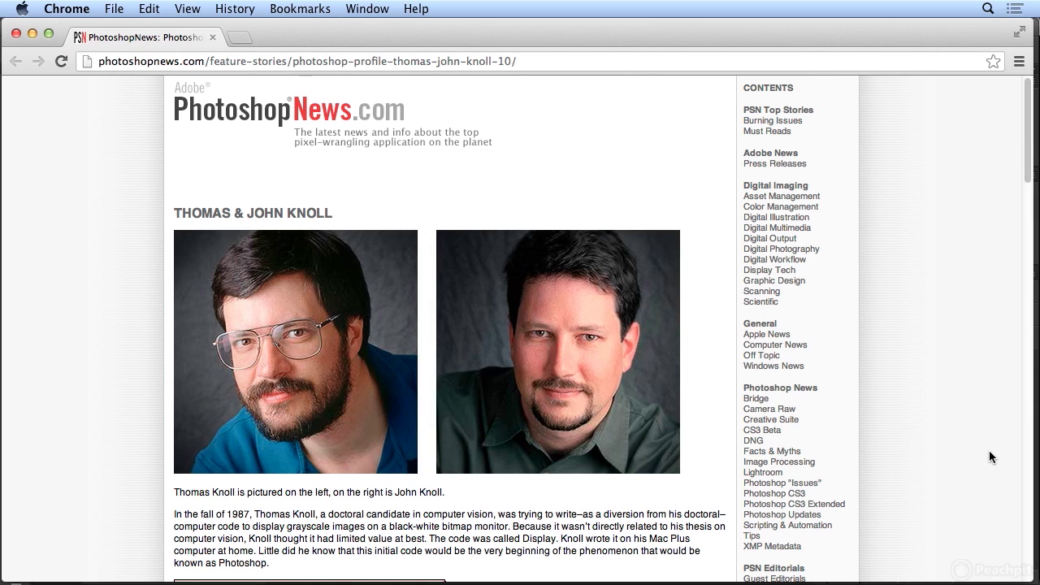
click(1026, 491)
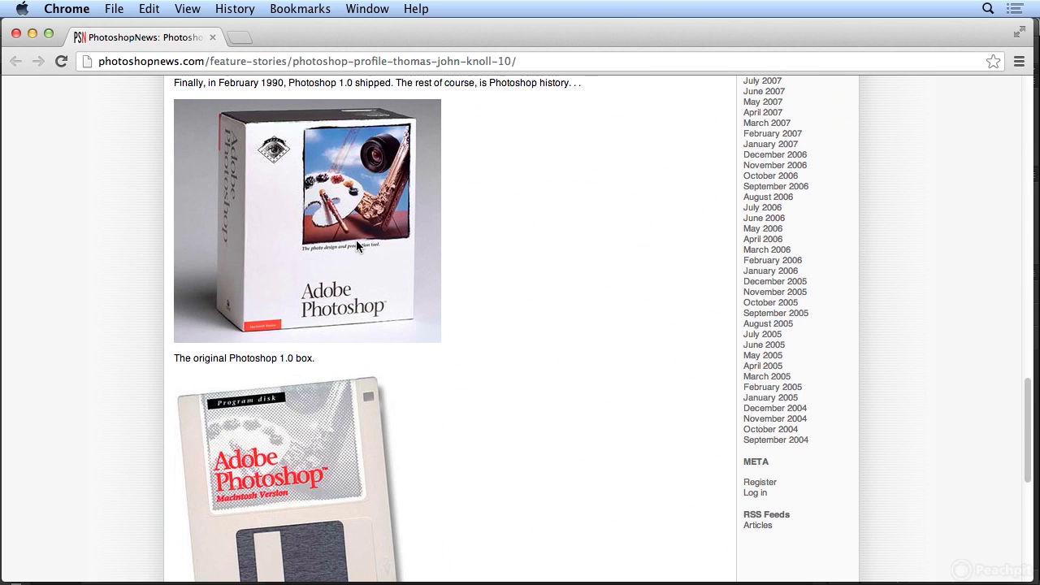
drag(1027, 417, 1028, 451)
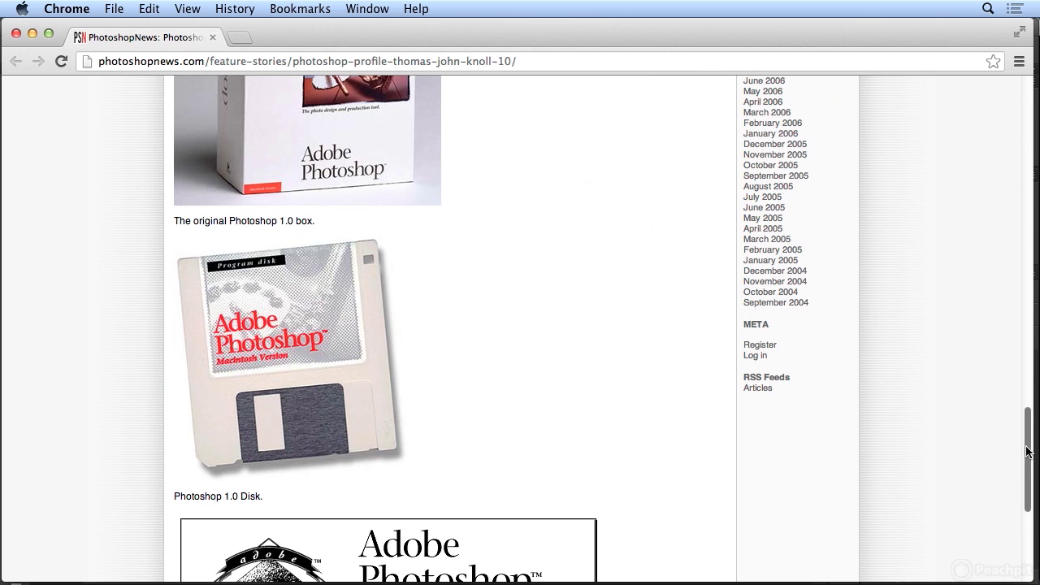
drag(1028, 451, 1029, 508)
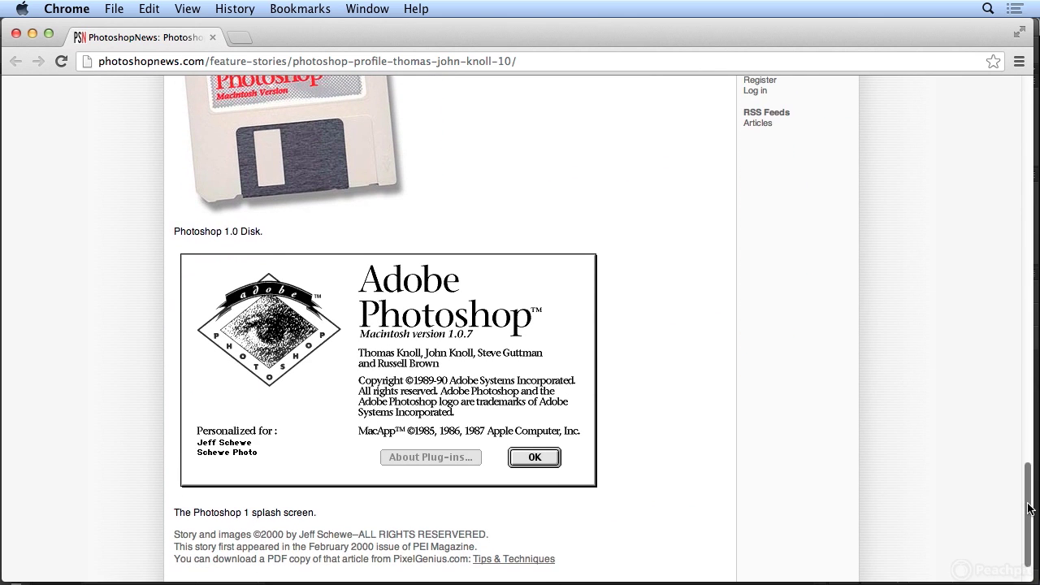